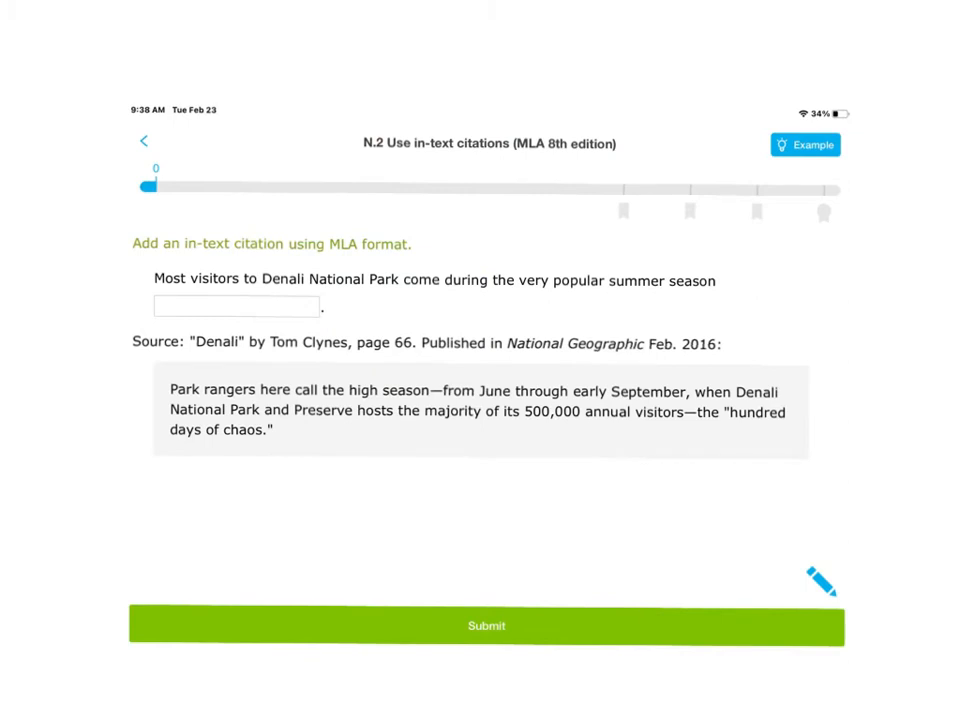
- Highlight the Denali title in grey, the MLA instruction and 'Source:' in yellow, and 'Clynes' in blue
{"action": "left_click_drag", "start_coordinate": [355, 145], "coordinate": [640, 145]}
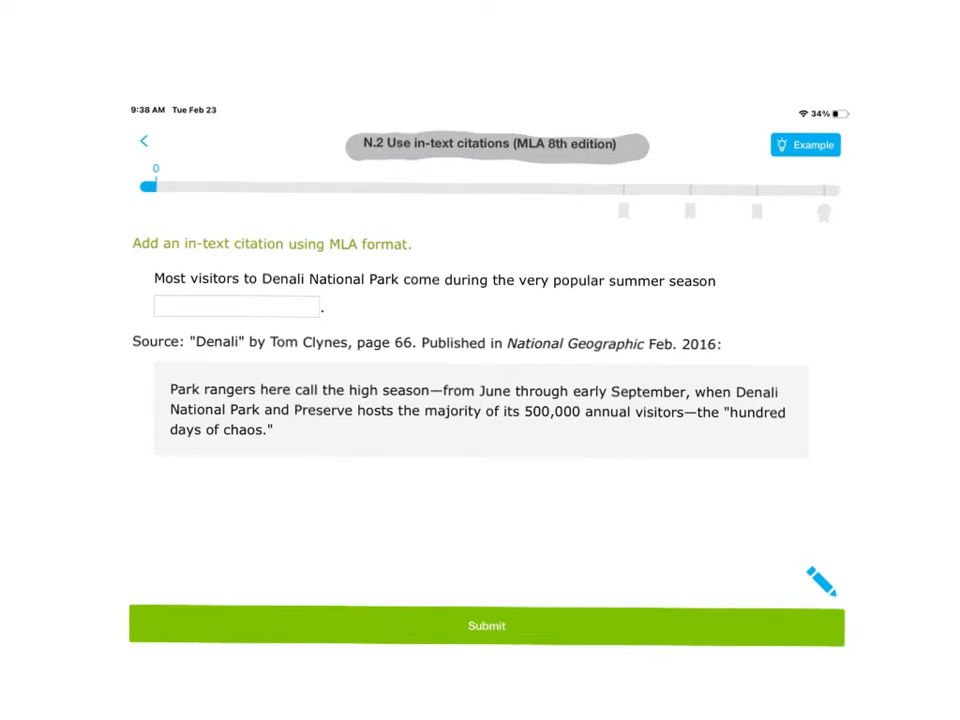
{"action": "left_click_drag", "start_coordinate": [133, 244], "coordinate": [415, 244]}
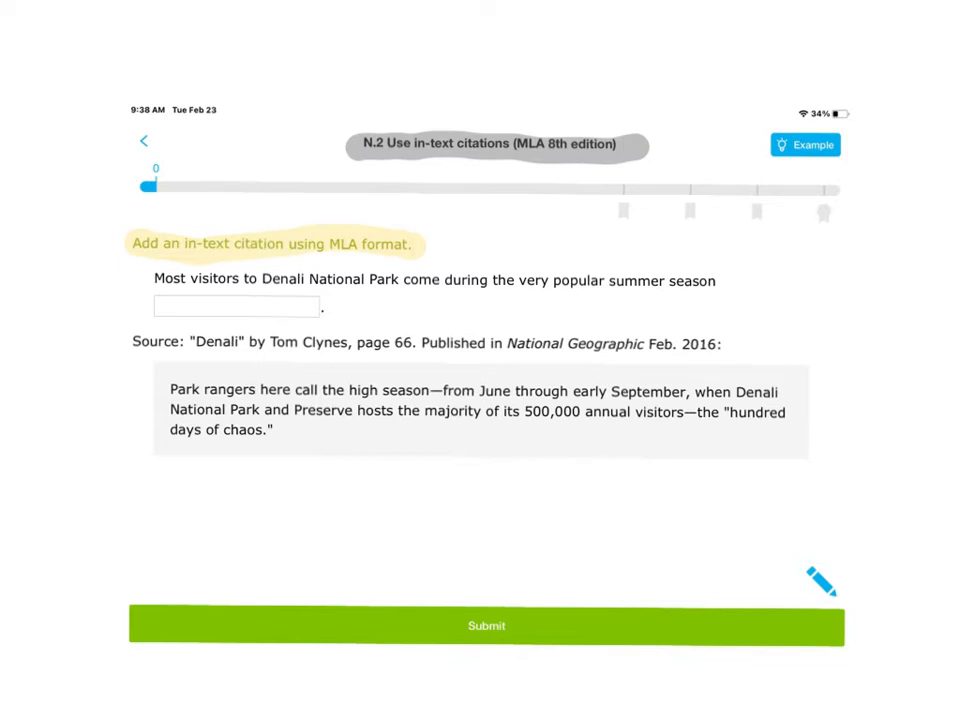
{"action": "left_click_drag", "start_coordinate": [126, 343], "coordinate": [185, 343]}
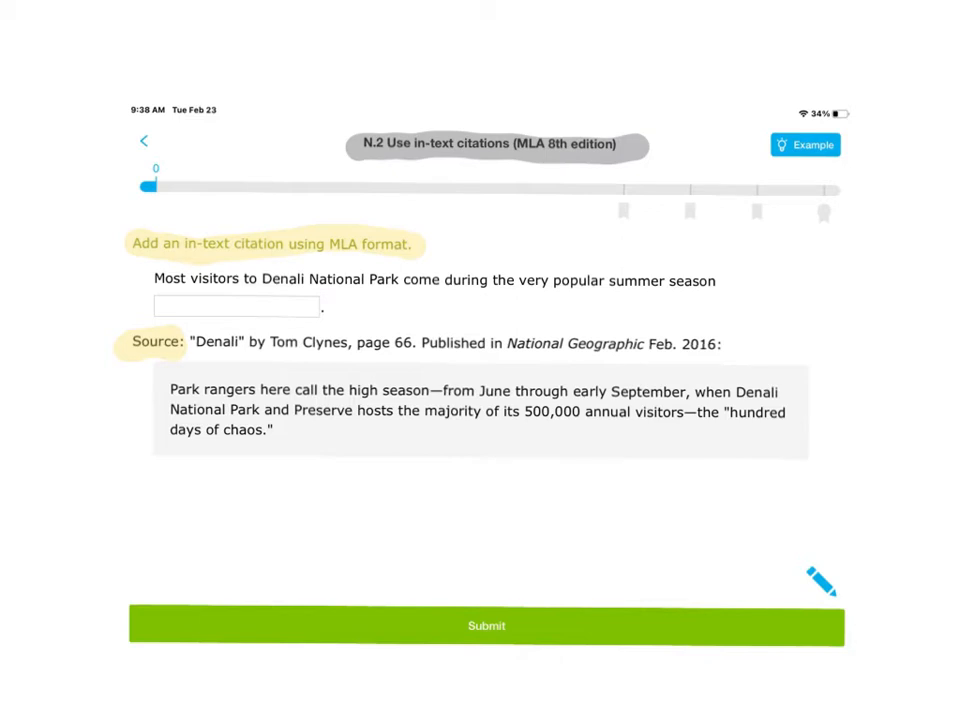
{"action": "left_click_drag", "start_coordinate": [302, 343], "coordinate": [414, 343]}
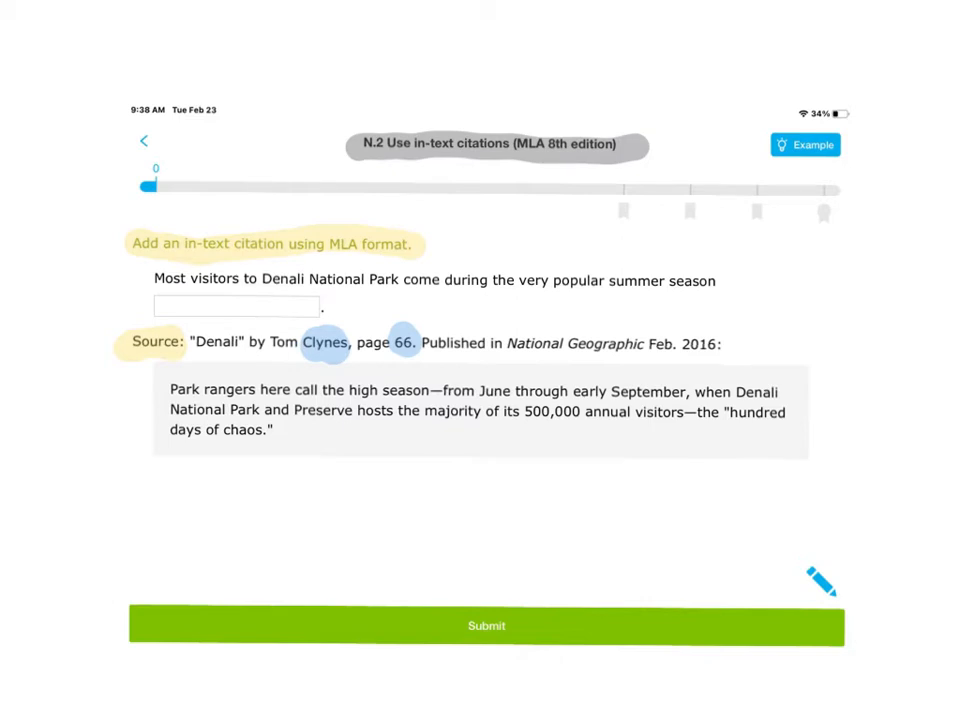
- Handwrite '(Clynes 66)' with the pen in the Denali answer box
{"action": "left_click_drag", "start_coordinate": [176, 300], "coordinate": [176, 322]}
{"action": "mouse_move", "coordinate": [192, 302]}
{"action": "left_mouse_down"}
{"action": "mouse_move", "coordinate": [190, 318]}
{"action": "mouse_move", "coordinate": [238, 318]}
{"action": "left_mouse_up"}
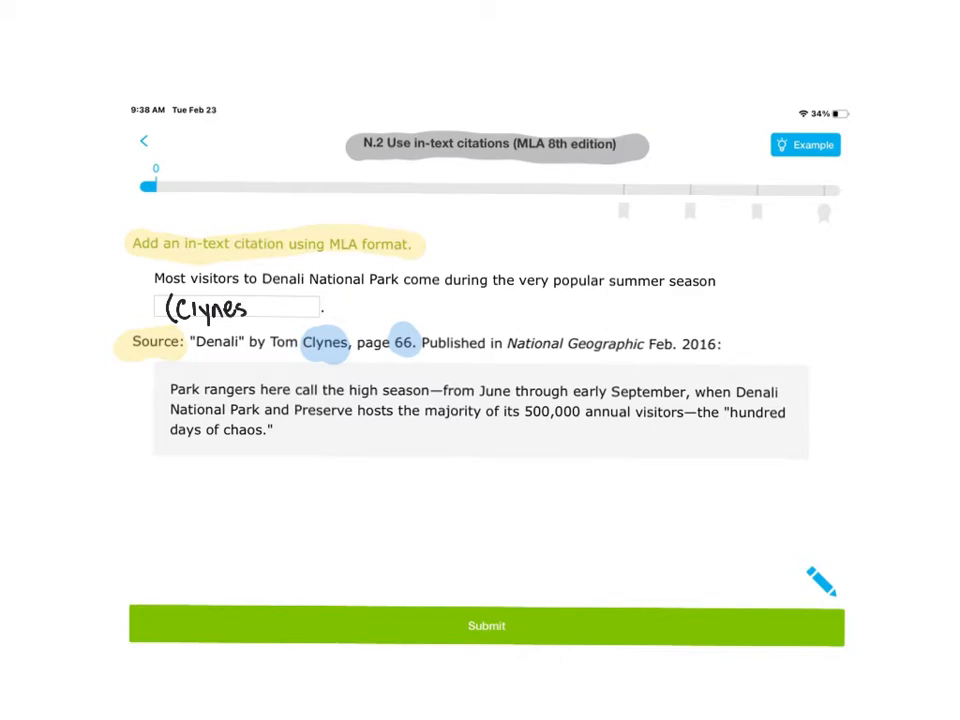
{"action": "mouse_move", "coordinate": [262, 306]}
{"action": "left_mouse_down"}
{"action": "mouse_move", "coordinate": [266, 320]}
{"action": "mouse_move", "coordinate": [300, 322]}
{"action": "left_mouse_up"}
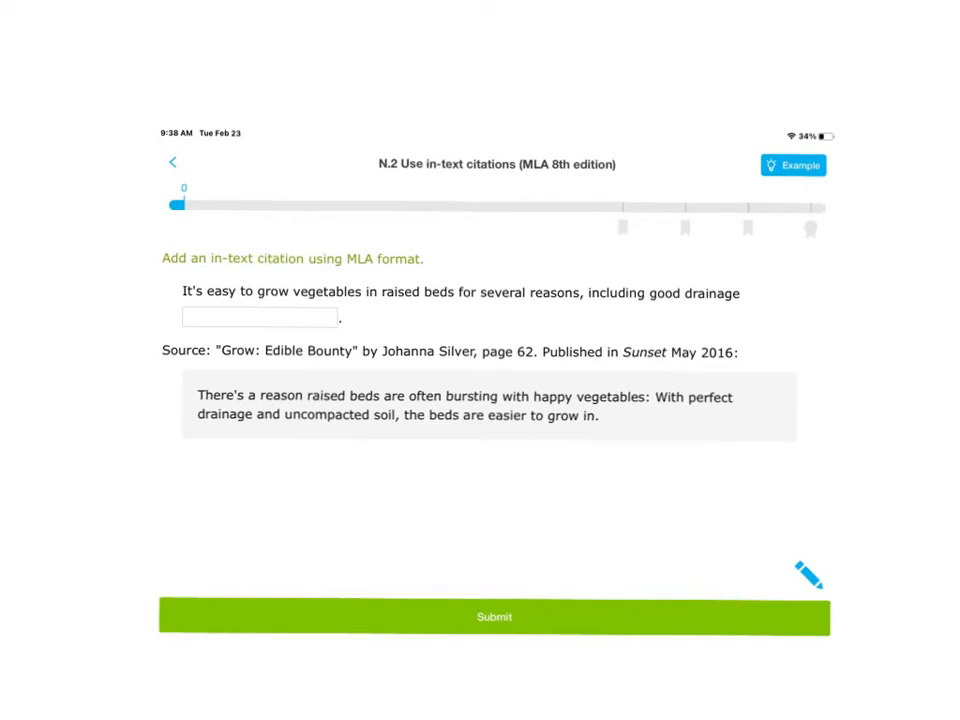
- Highlight the raised-beds sentence grey and 'Source:' and 'Silver' pink, then begin writing '(Silver 62)'
{"action": "left_click_drag", "start_coordinate": [176, 292], "coordinate": [752, 292]}
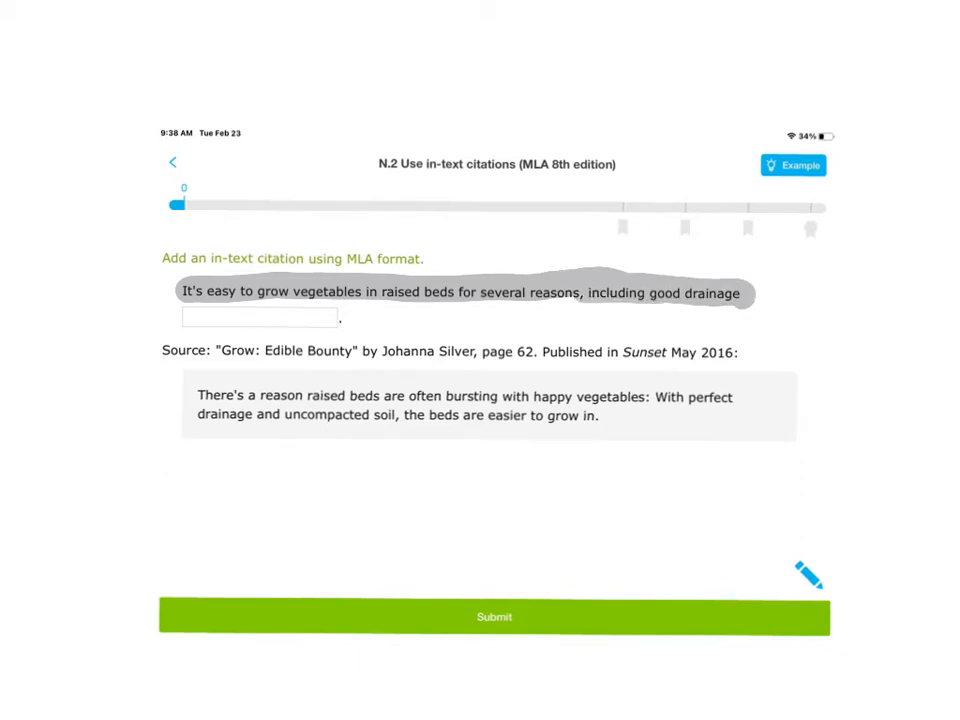
{"action": "left_click_drag", "start_coordinate": [160, 352], "coordinate": [222, 352]}
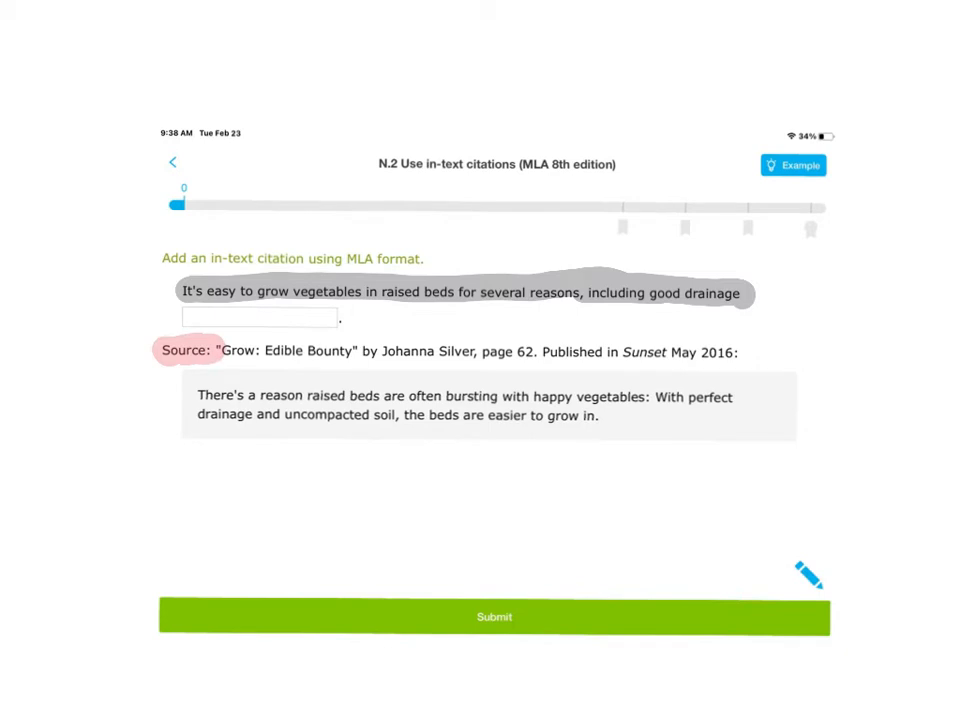
{"action": "left_click_drag", "start_coordinate": [438, 352], "coordinate": [536, 352]}
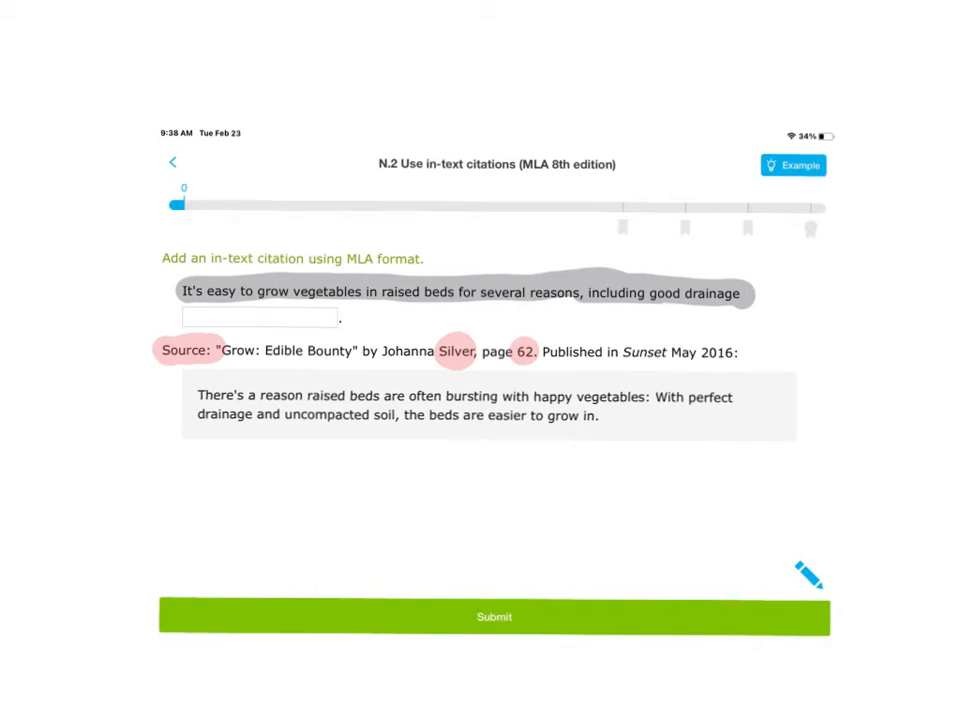
{"action": "mouse_move", "coordinate": [203, 308]}
{"action": "left_mouse_down"}
{"action": "mouse_move", "coordinate": [201, 324]}
{"action": "mouse_move", "coordinate": [318, 330]}
{"action": "left_mouse_up"}
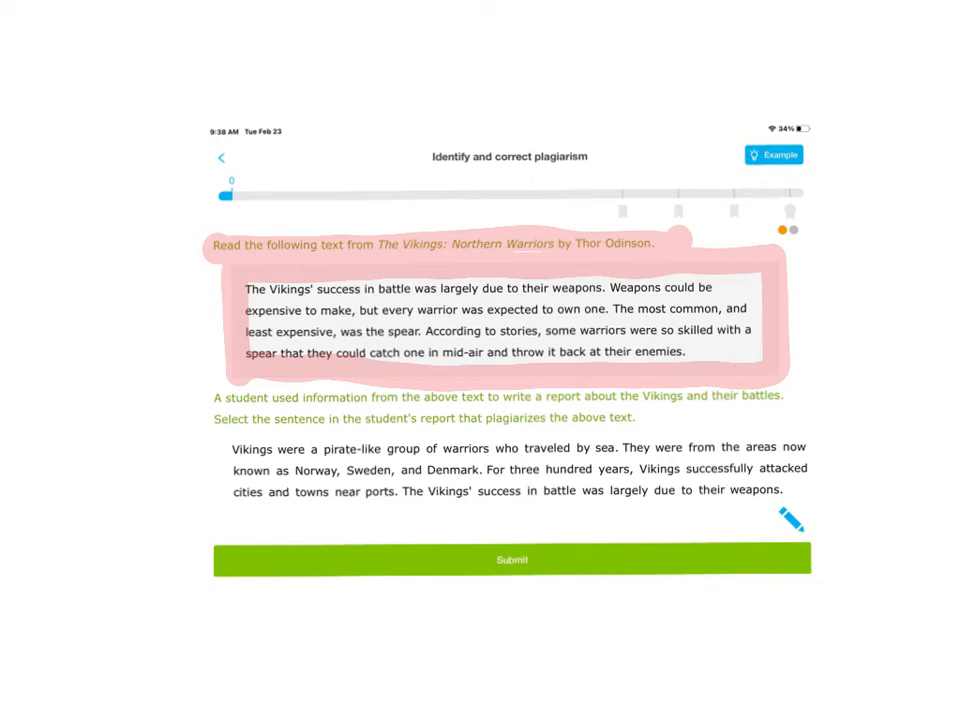
- Circle 'plagiarizes' in pink and highlight the Vikings' success sentence in the source passage
{"action": "left_click_drag", "start_coordinate": [486, 418], "coordinate": [548, 418]}
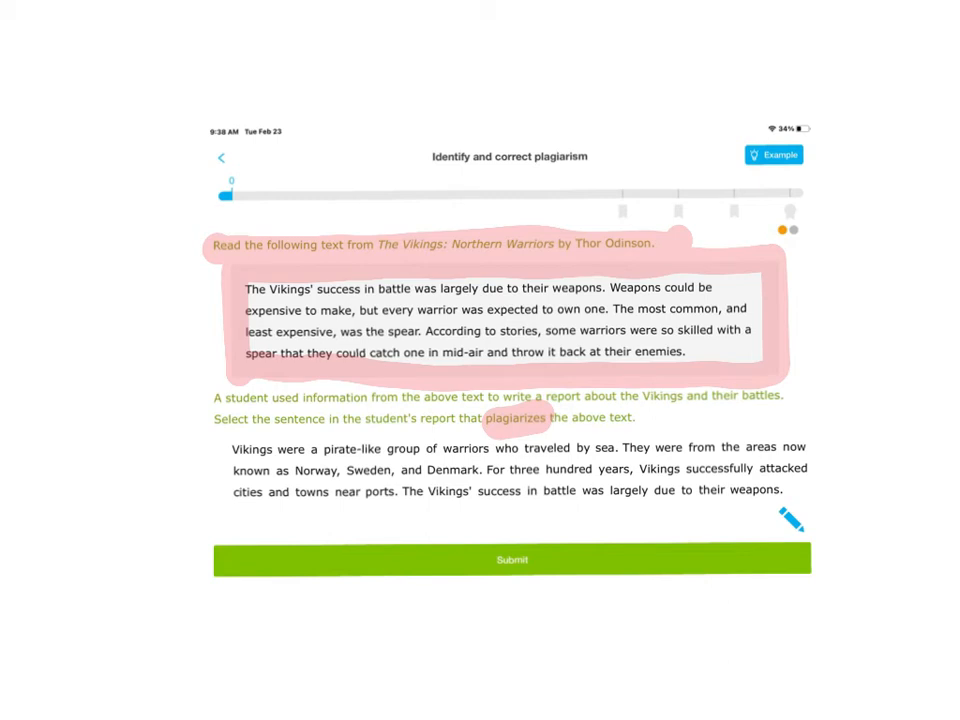
{"action": "left_click_drag", "start_coordinate": [245, 288], "coordinate": [604, 288]}
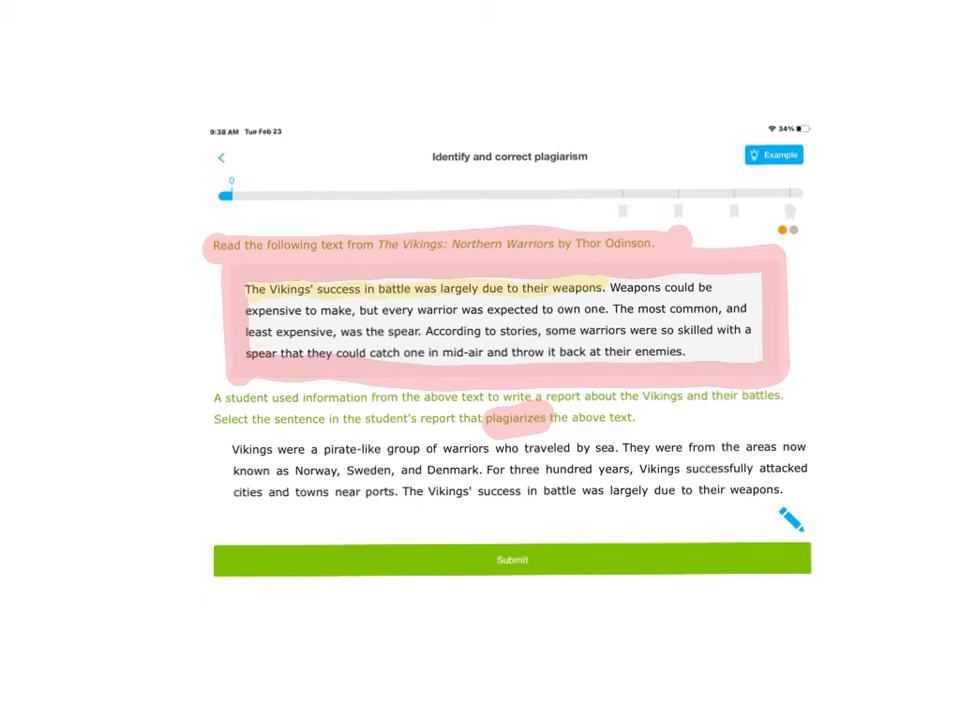
{"action": "left_click_drag", "start_coordinate": [402, 490], "coordinate": [782, 490]}
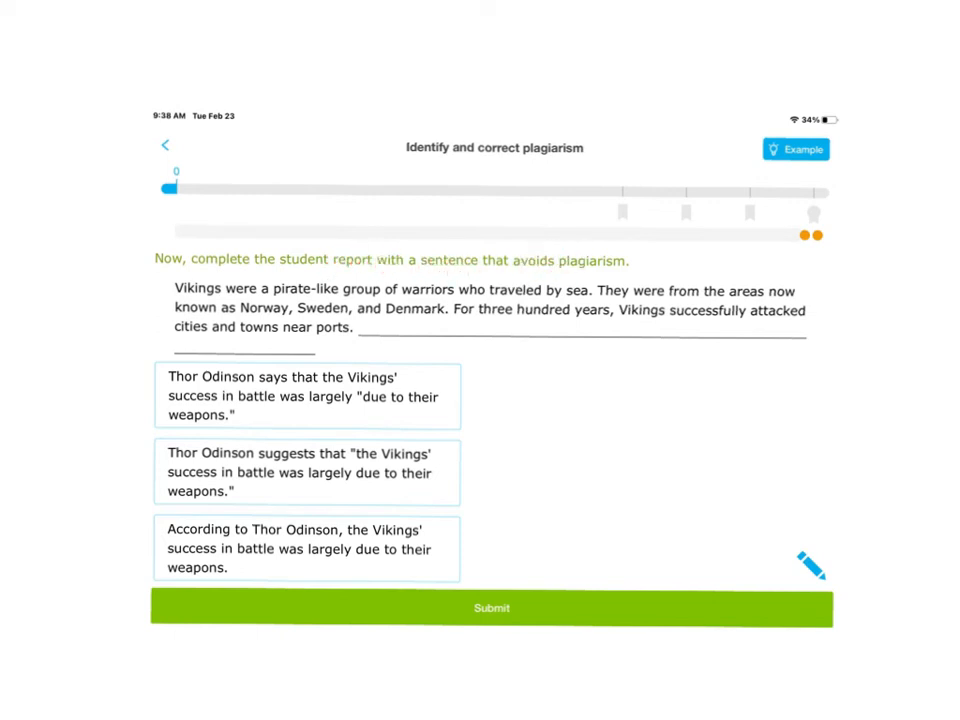
- Highlight 'avoids plagiarism' and the quoted 'due to their weapons' in the first choice
{"action": "left_click_drag", "start_coordinate": [512, 261], "coordinate": [636, 261]}
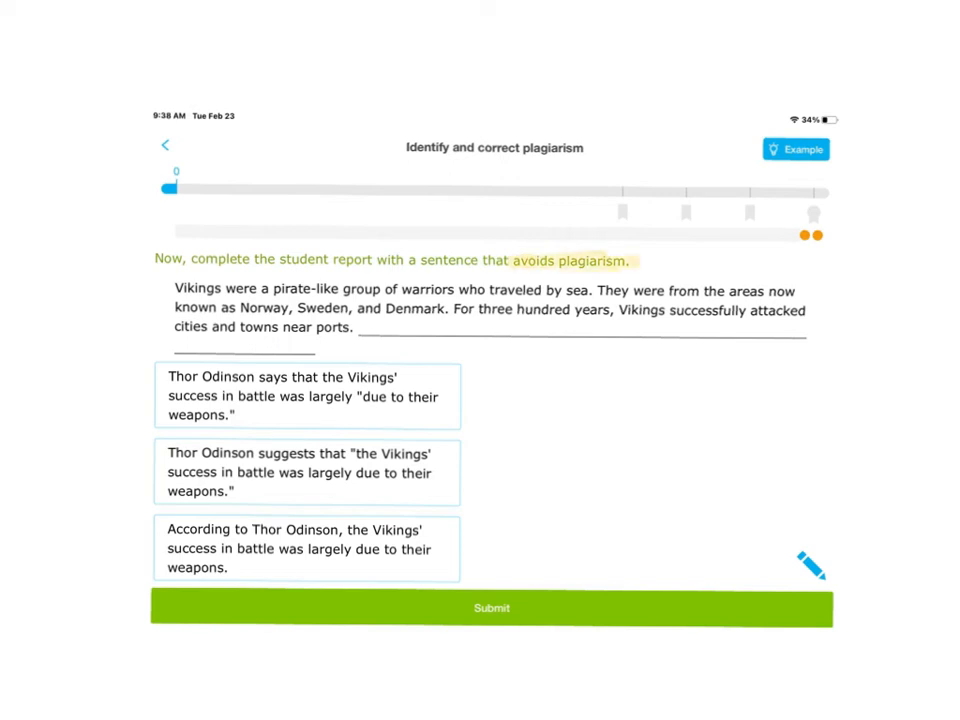
{"action": "left_click_drag", "start_coordinate": [148, 365], "coordinate": [148, 430]}
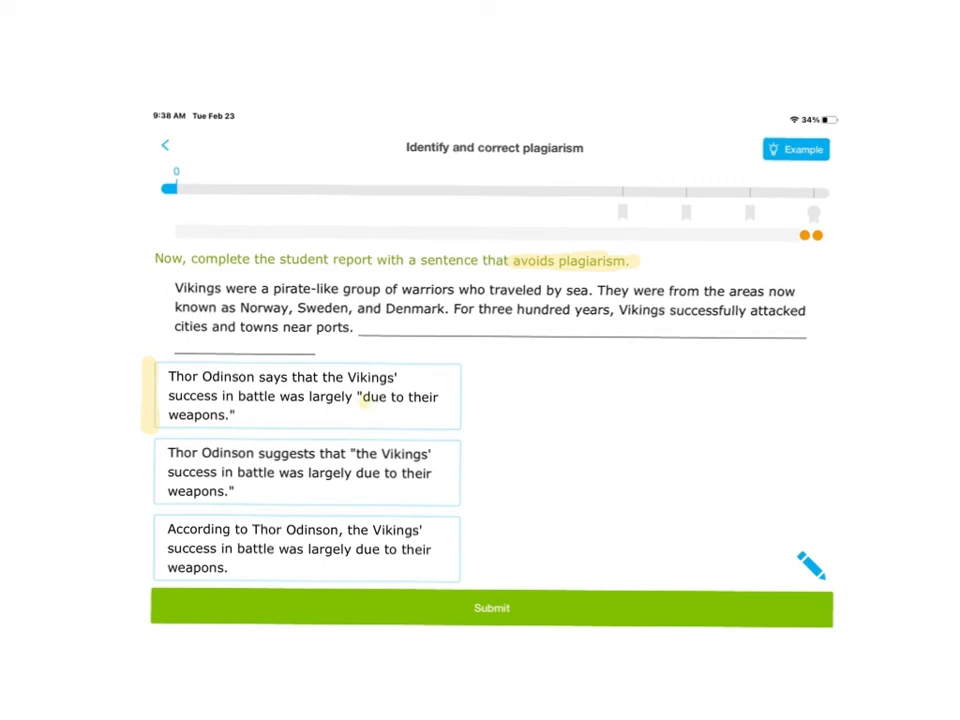
{"action": "left_click_drag", "start_coordinate": [362, 397], "coordinate": [440, 397]}
{"action": "left_click_drag", "start_coordinate": [170, 414], "coordinate": [228, 414]}
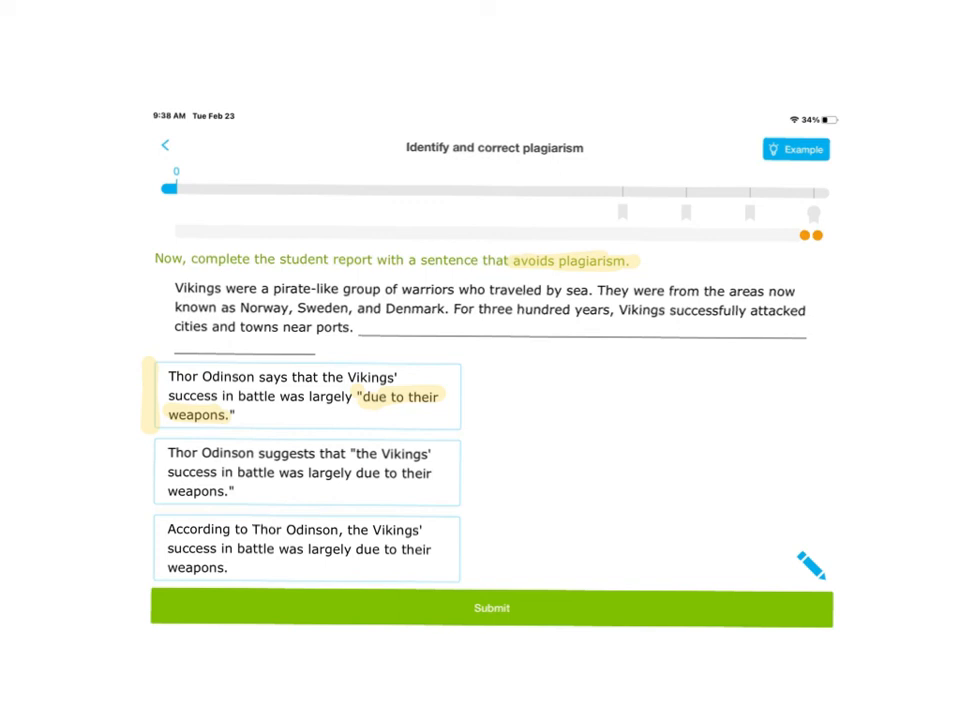
- Cross out the first answer choice with a red X
{"action": "left_click_drag", "start_coordinate": [262, 378], "coordinate": [345, 418]}
{"action": "left_click_drag", "start_coordinate": [348, 372], "coordinate": [268, 430]}
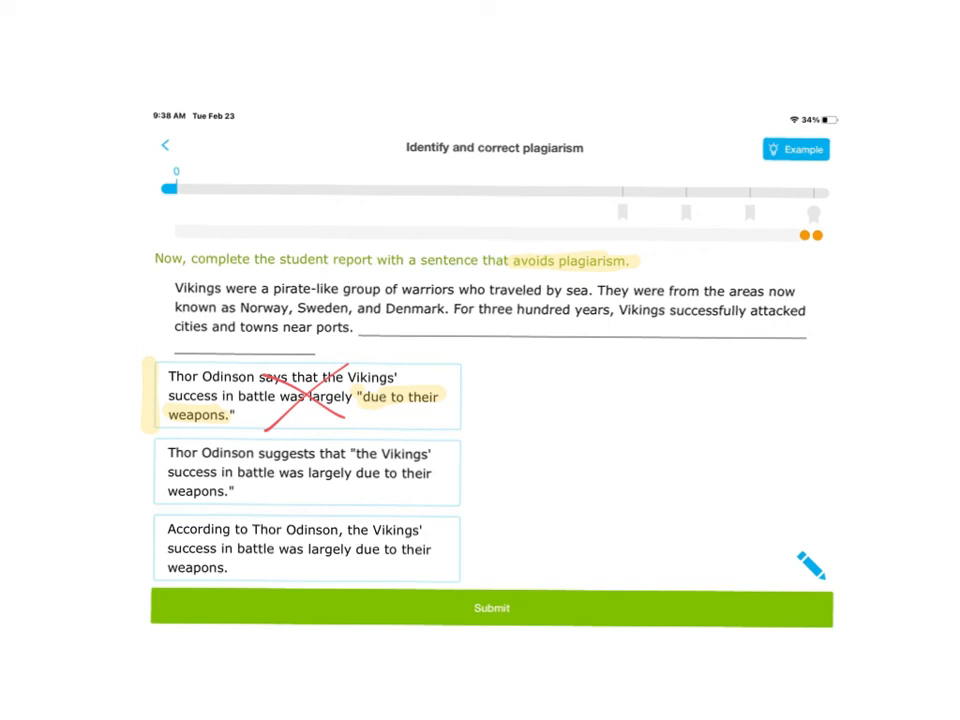
- Highlight all of the second choice in blue, from 'Thor Odinson' through its last line
{"action": "left_click_drag", "start_coordinate": [165, 453], "coordinate": [258, 453]}
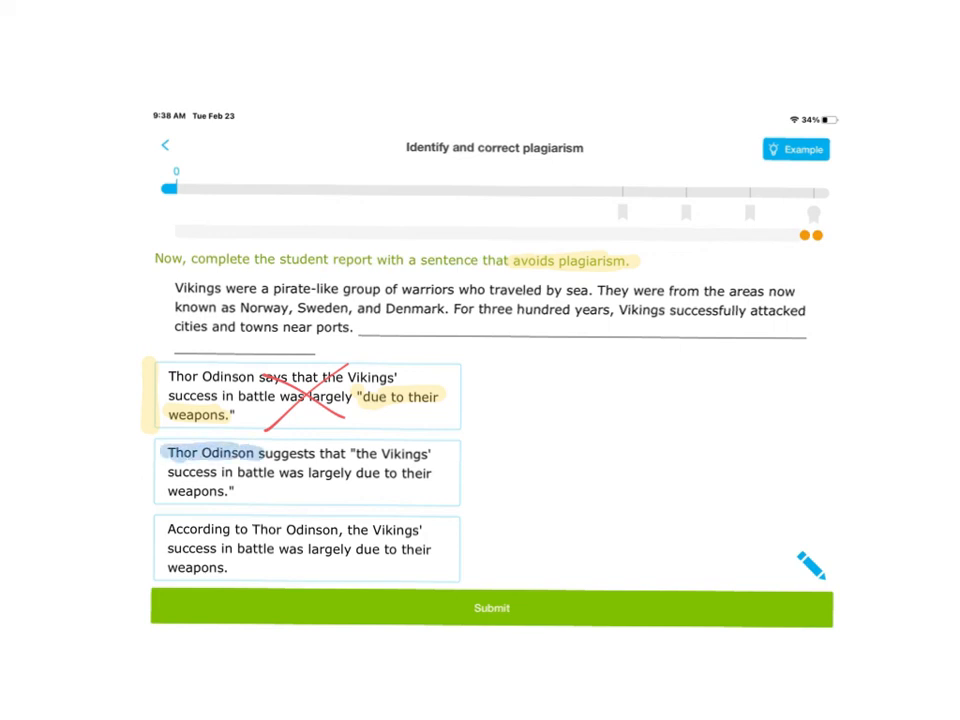
{"action": "left_click_drag", "start_coordinate": [352, 453], "coordinate": [428, 453]}
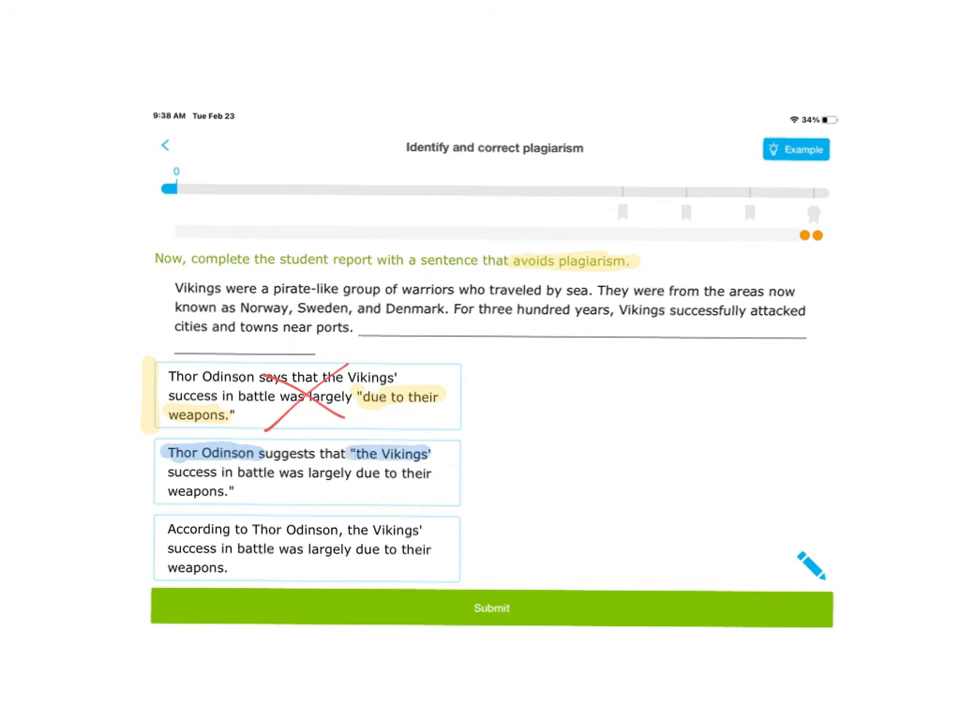
{"action": "left_click_drag", "start_coordinate": [167, 473], "coordinate": [440, 473]}
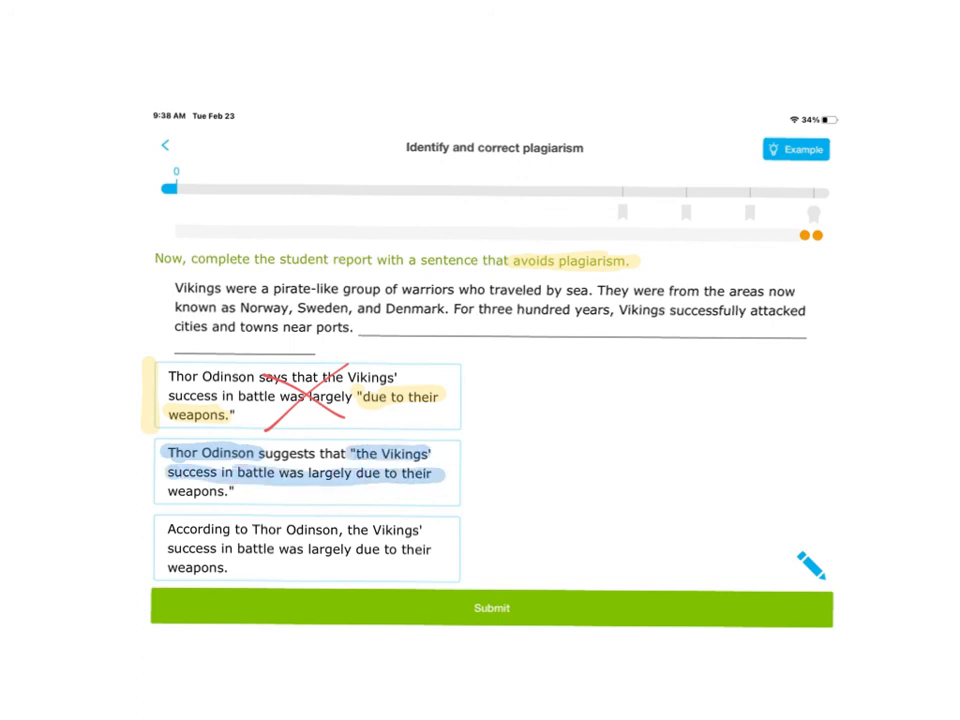
{"action": "left_click_drag", "start_coordinate": [167, 491], "coordinate": [246, 491]}
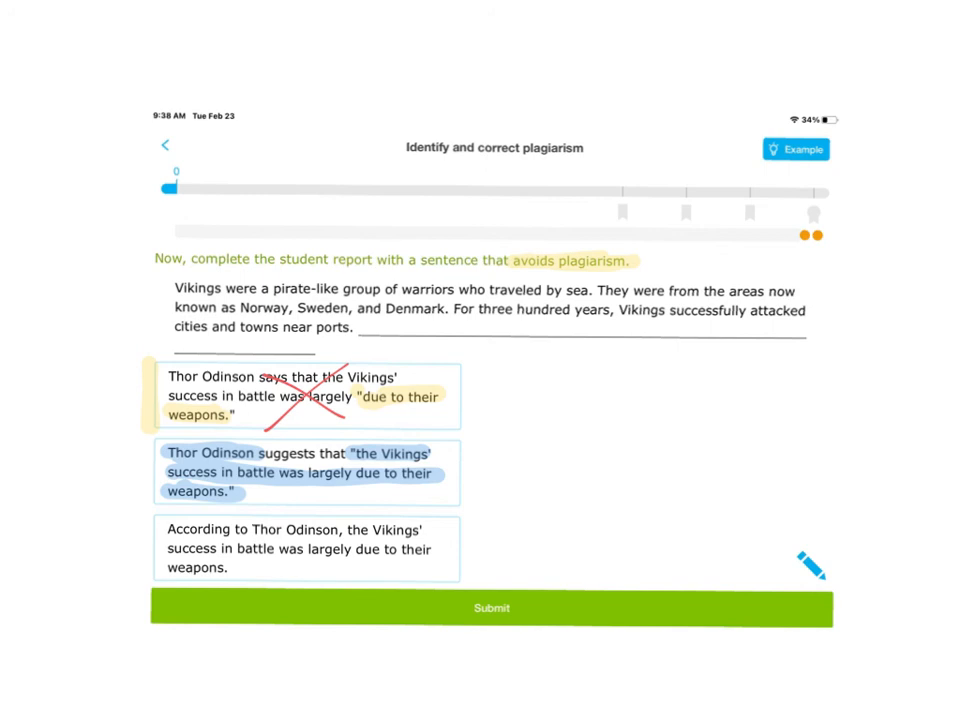
- Mark the third choice with a yellow stroke and cross it out with a red X
{"action": "left_click_drag", "start_coordinate": [150, 522], "coordinate": [155, 582]}
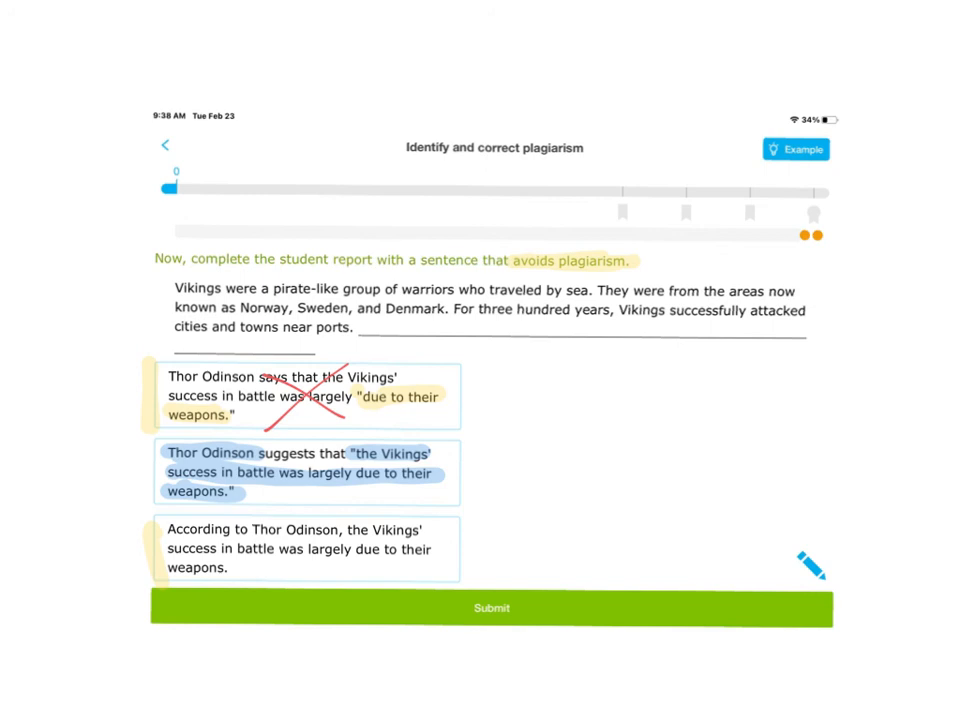
{"action": "left_click_drag", "start_coordinate": [342, 515], "coordinate": [297, 568]}
{"action": "left_click_drag", "start_coordinate": [287, 515], "coordinate": [350, 574]}
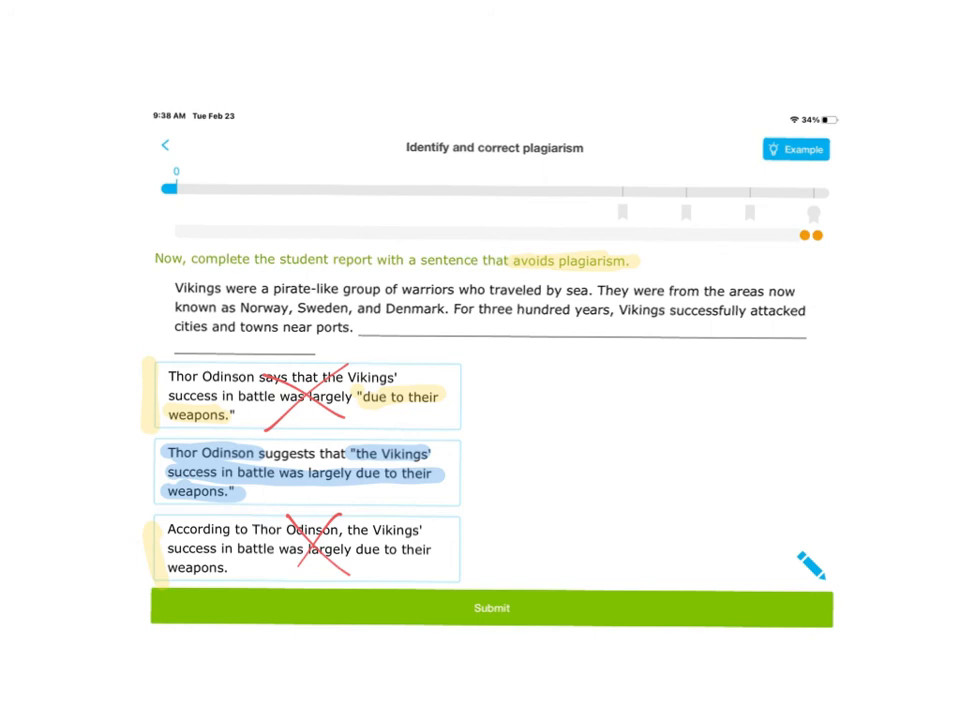